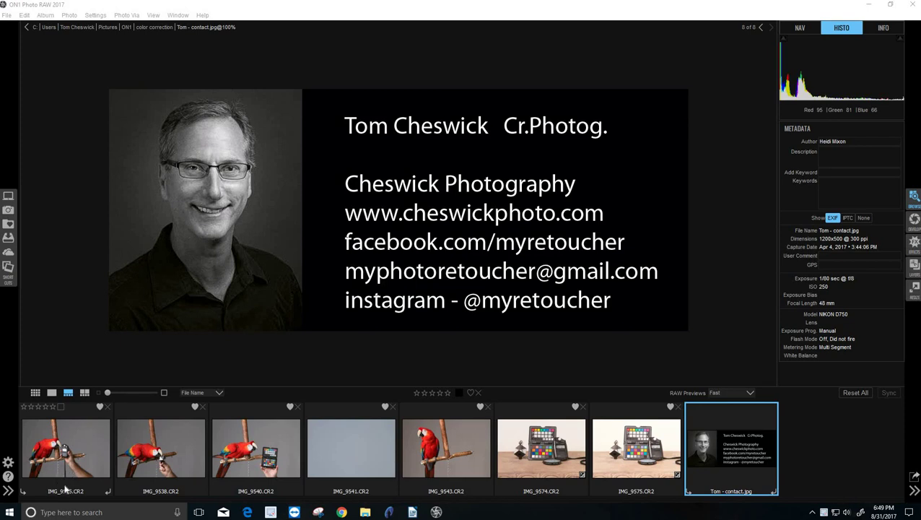
# Display IMG_9535.CR2, the macaw-and-light-meter shot, in the main view
pyautogui.click(58, 470)
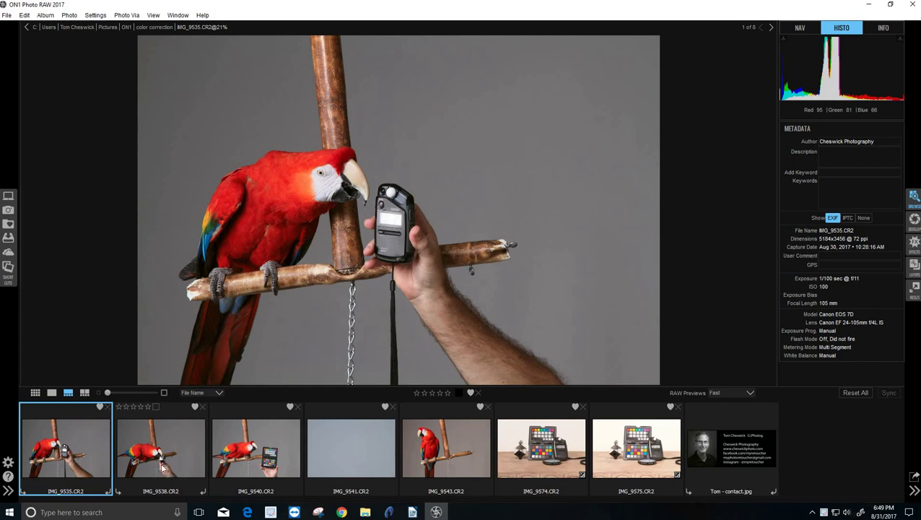
# Step through IMG_9538, IMG_9540, IMG_9541 and IMG_9543, ending on the macaw alone on its perch
pyautogui.click(178, 465)
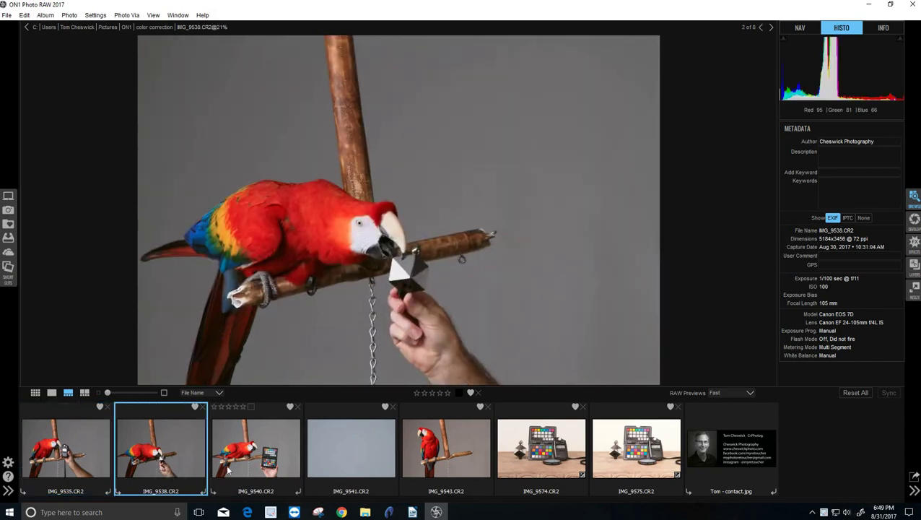
pyautogui.click(246, 459)
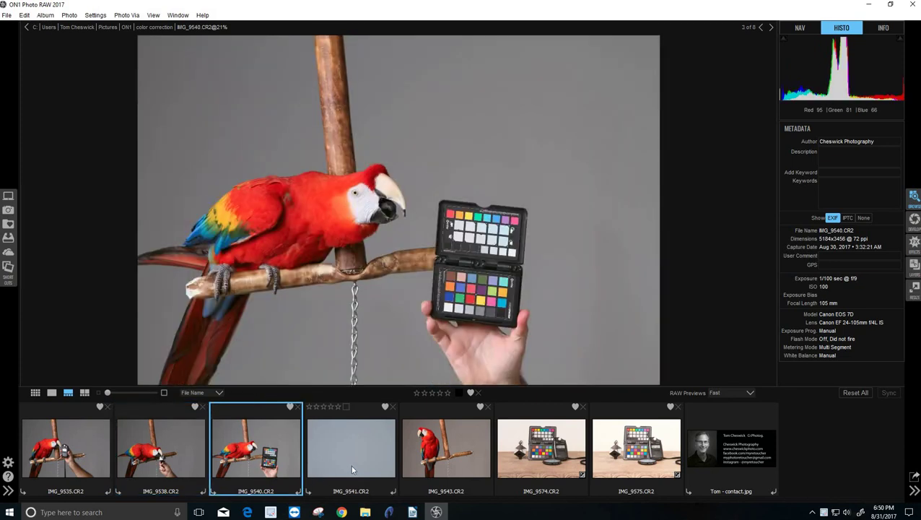
pyautogui.click(382, 494)
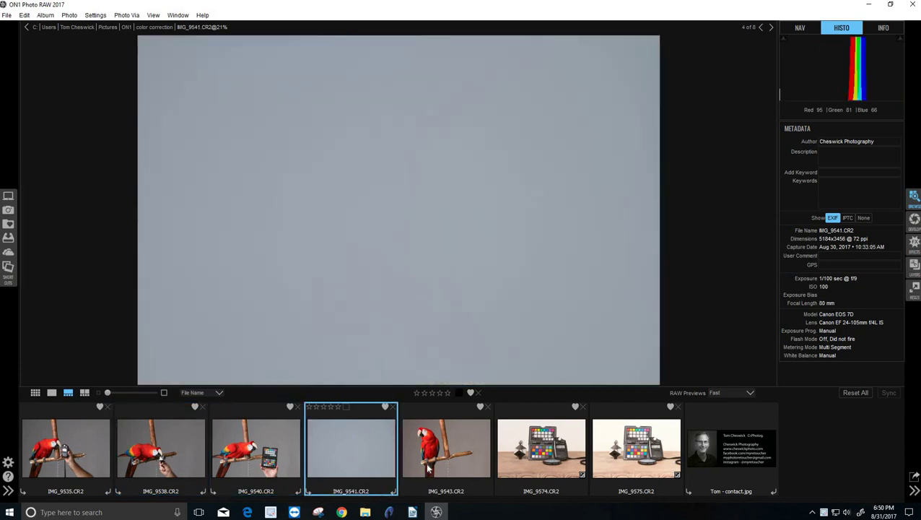
pyautogui.click(428, 463)
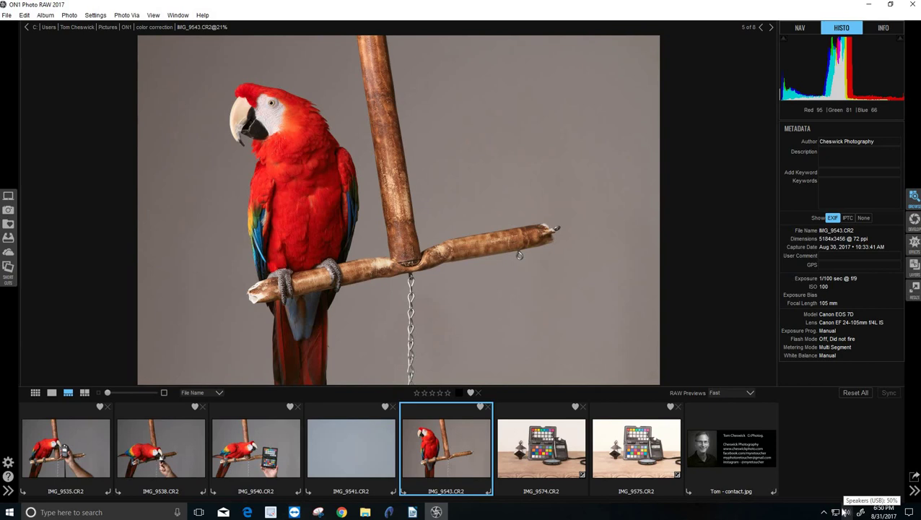
pyautogui.moveTo(430, 452)
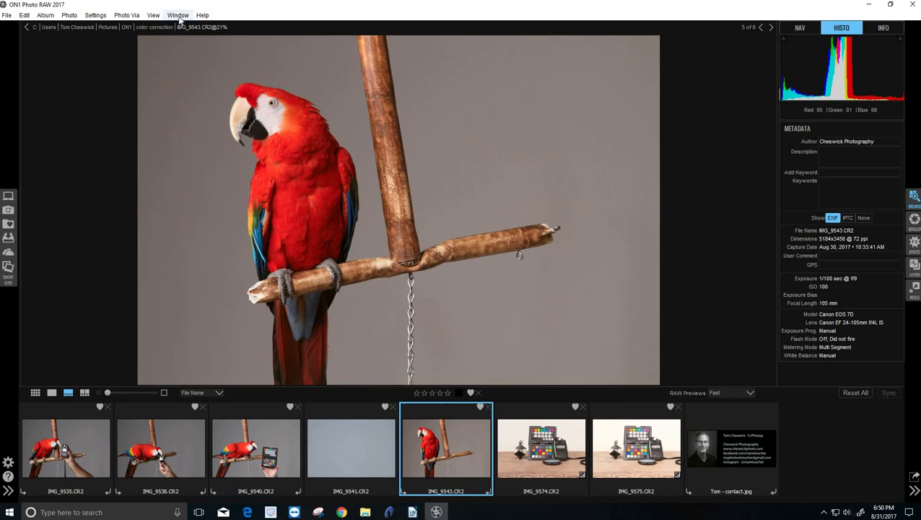
pyautogui.click(208, 17)
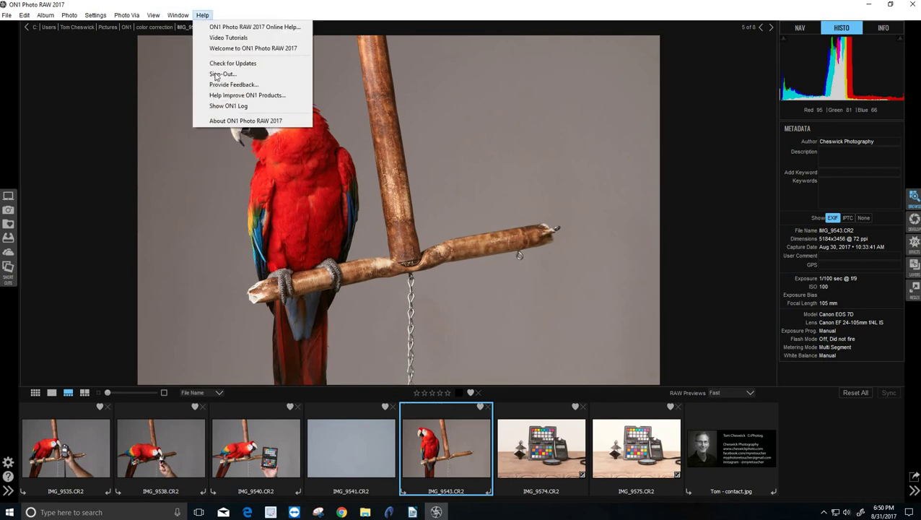
pyautogui.click(240, 121)
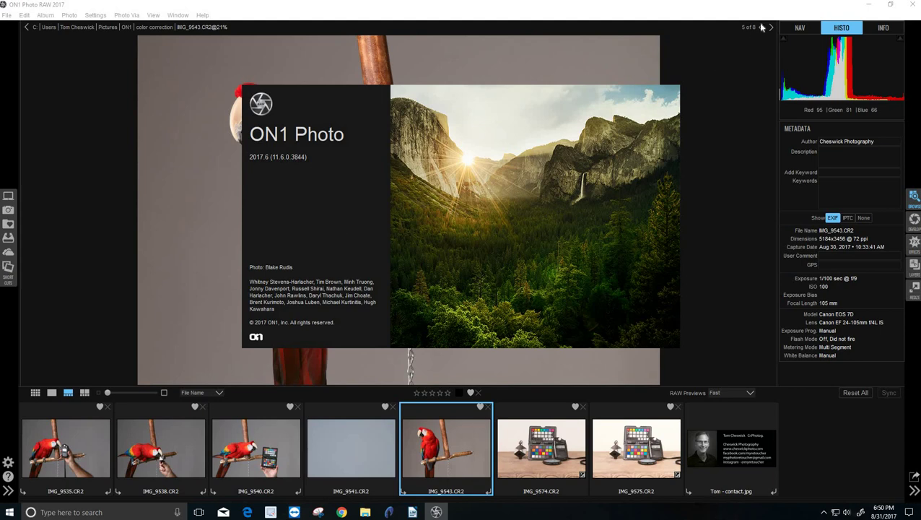
pyautogui.click(376, 204)
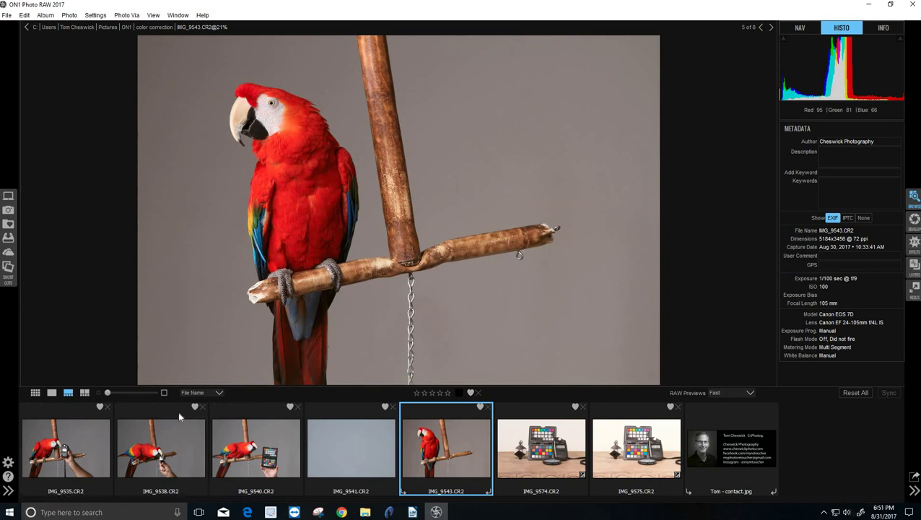
# Switch to large-thumbnail browsing and open the Old 2017 ON1 Raw folder
pyautogui.click(35, 392)
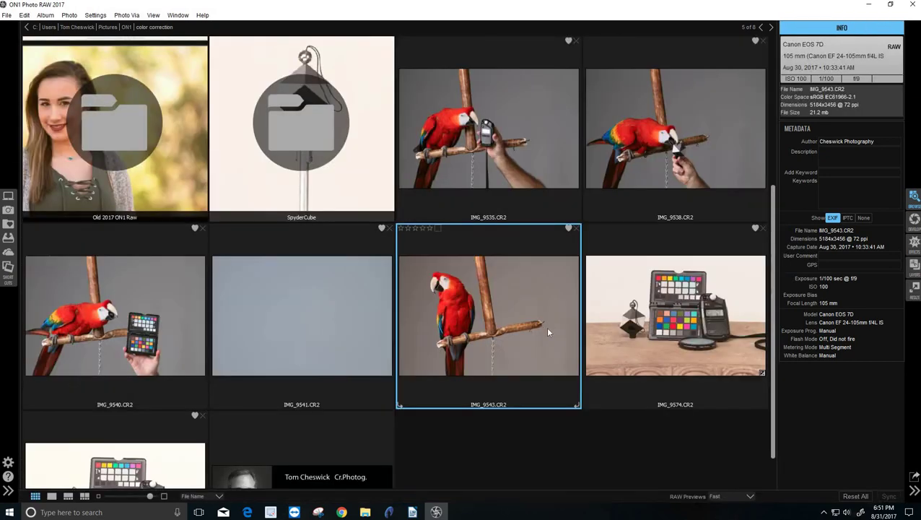
pyautogui.scroll(3, 538, 315)
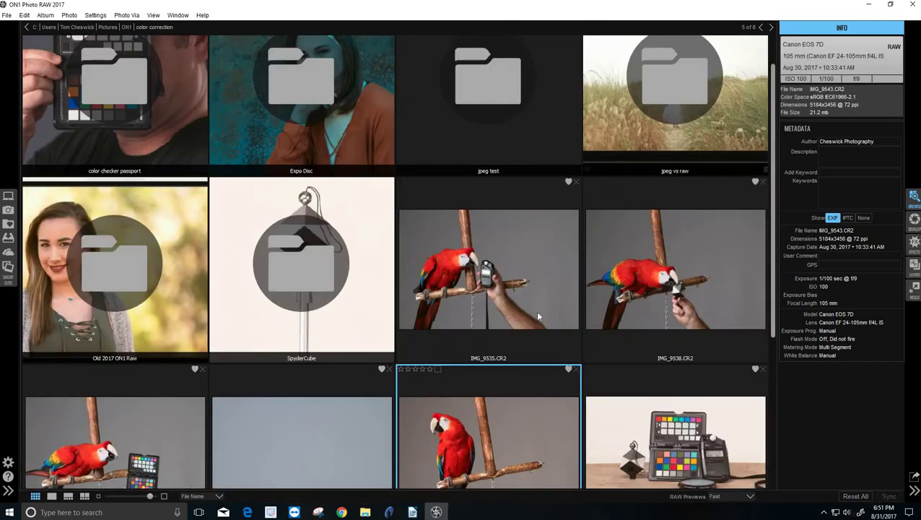
pyautogui.scroll(1, 535, 316)
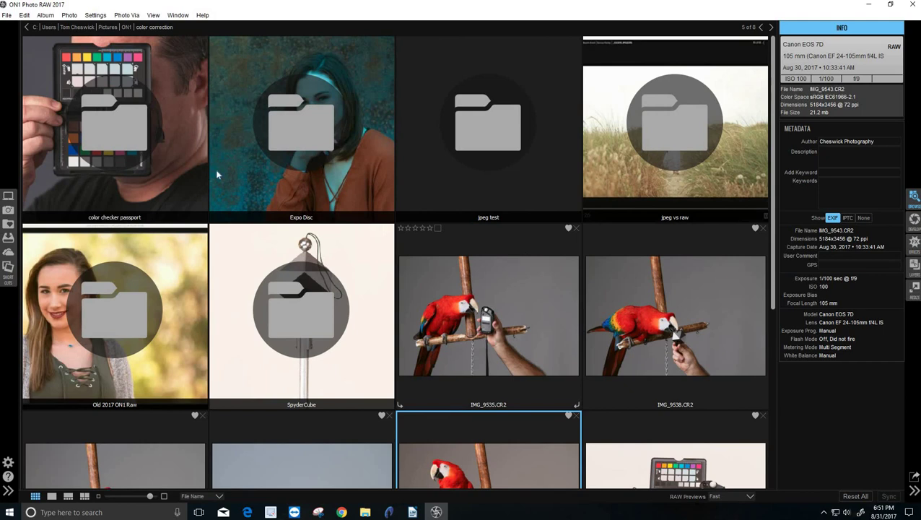
pyautogui.doubleClick(126, 327)
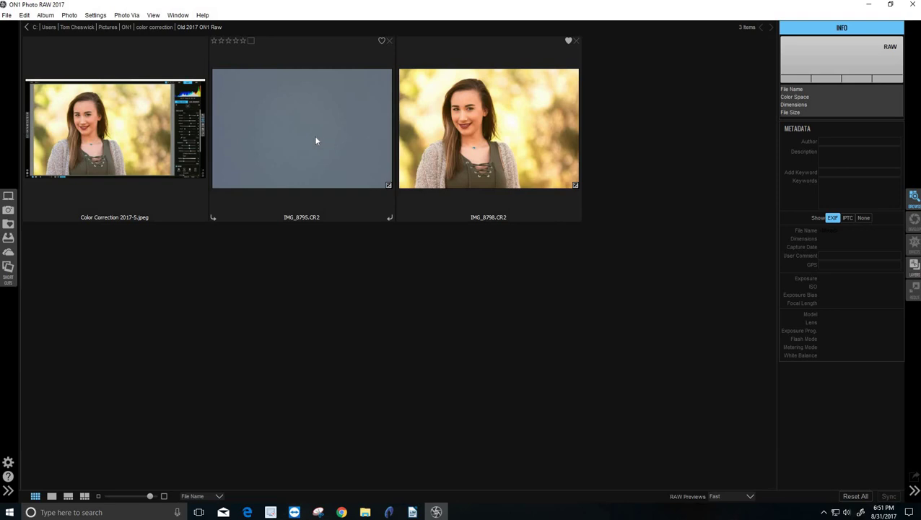
# View Color Correction 2017-5.jpeg full size with the folder's three images in a strip below
pyautogui.click(126, 130)
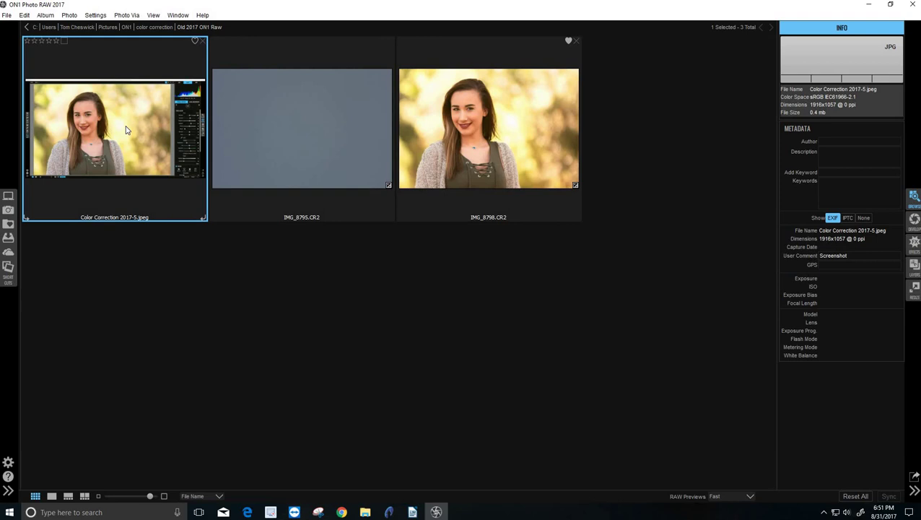
pyautogui.doubleClick(135, 128)
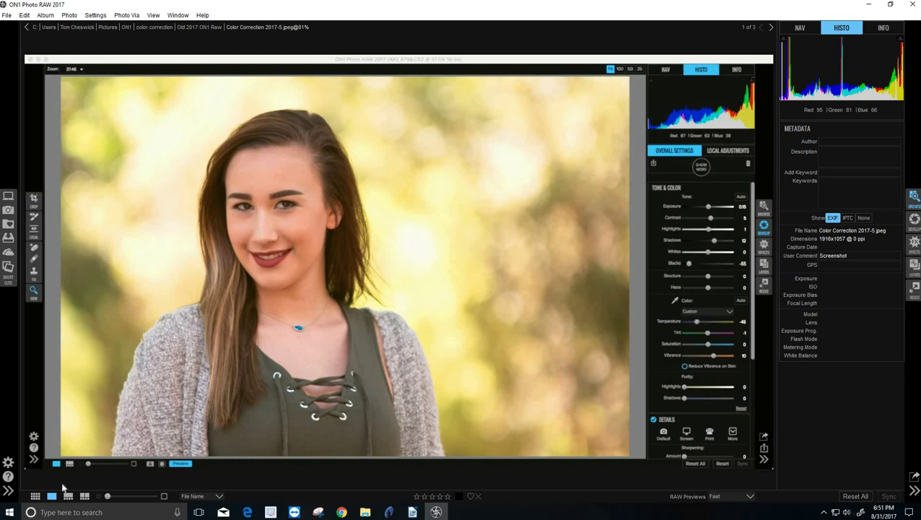
pyautogui.click(68, 497)
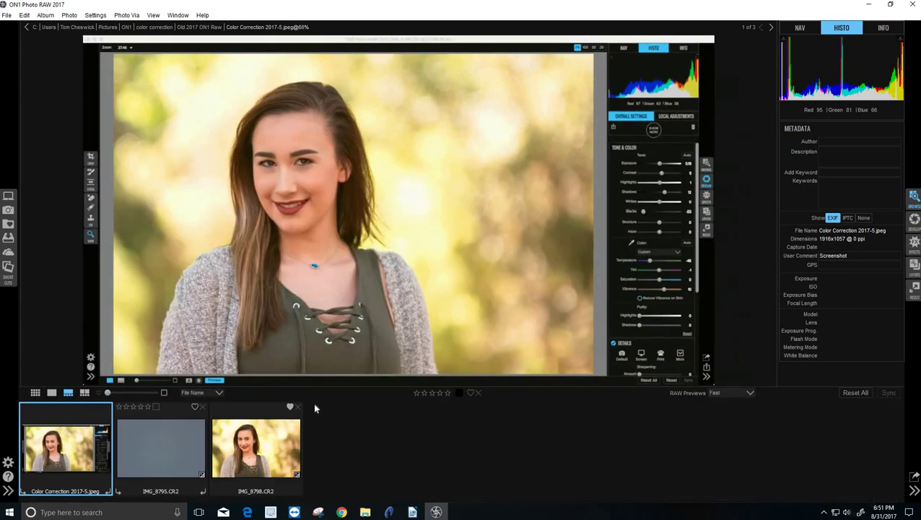
# Show the portrait IMG_8798.CR2 with its Exposure 0.3, Contrast 15, Highlights 36, Blacks -30 settings
pyautogui.click(261, 448)
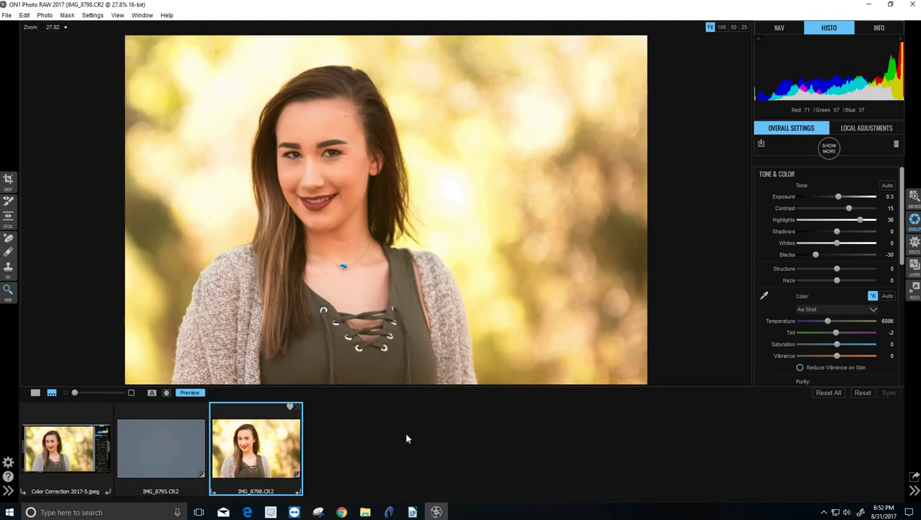
# Browse B&H's White Balancing Accessories list down to the $98.99 ColorChecker Passport and $19.90 gray panel
pyautogui.click(341, 512)
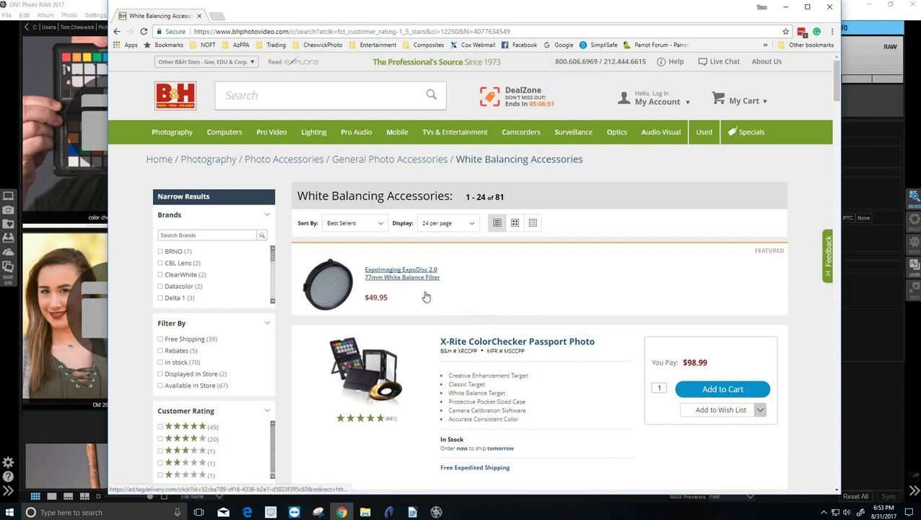
pyautogui.scroll(-1, 473, 295)
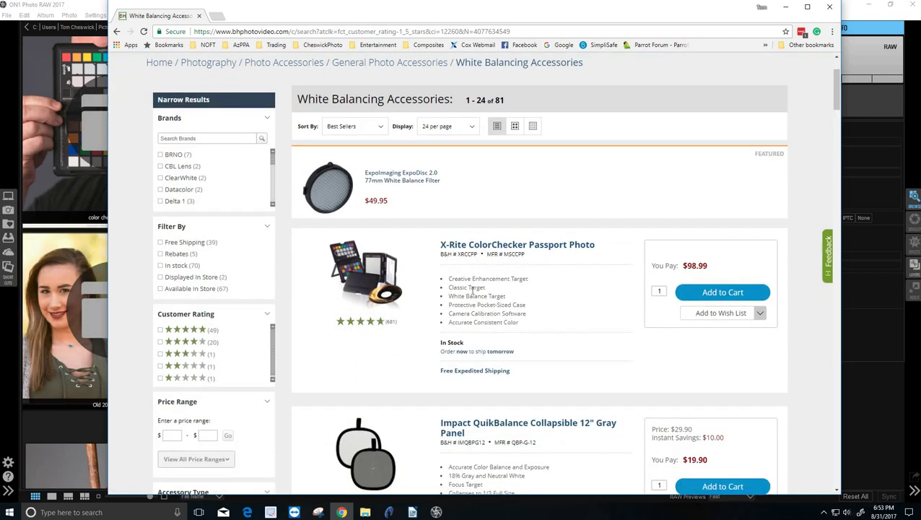
pyautogui.scroll(-1, 473, 292)
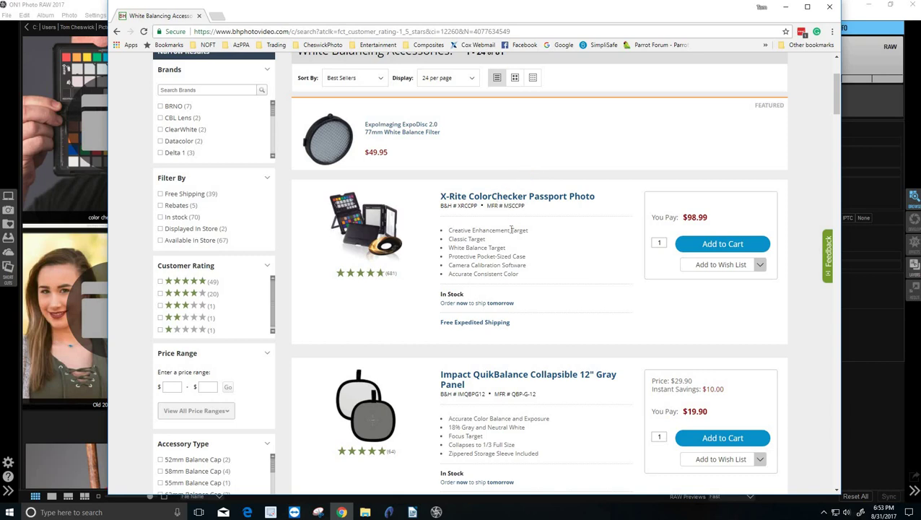
pyautogui.scroll(-1, 511, 229)
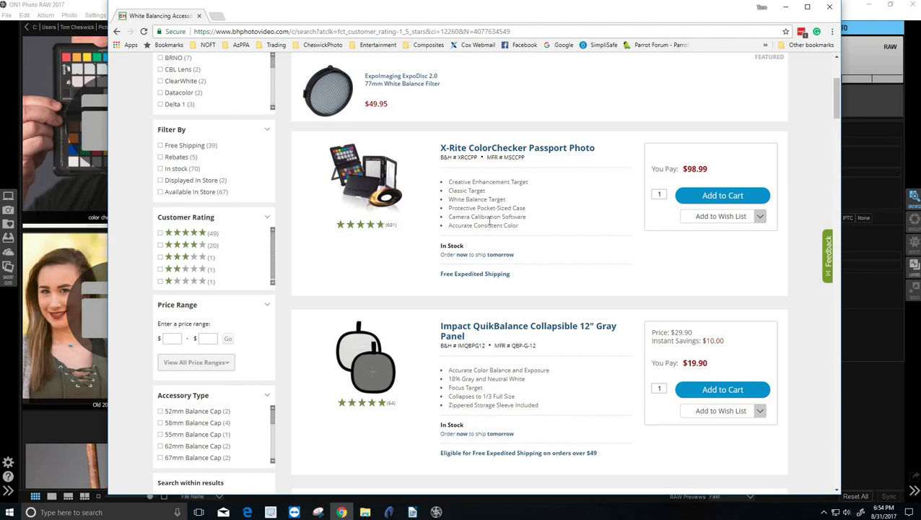
# Review ExpoDisc and SpyderCUBE on B&H, then return to ON1's color correction folders
pyautogui.scroll(-2, 487, 218)
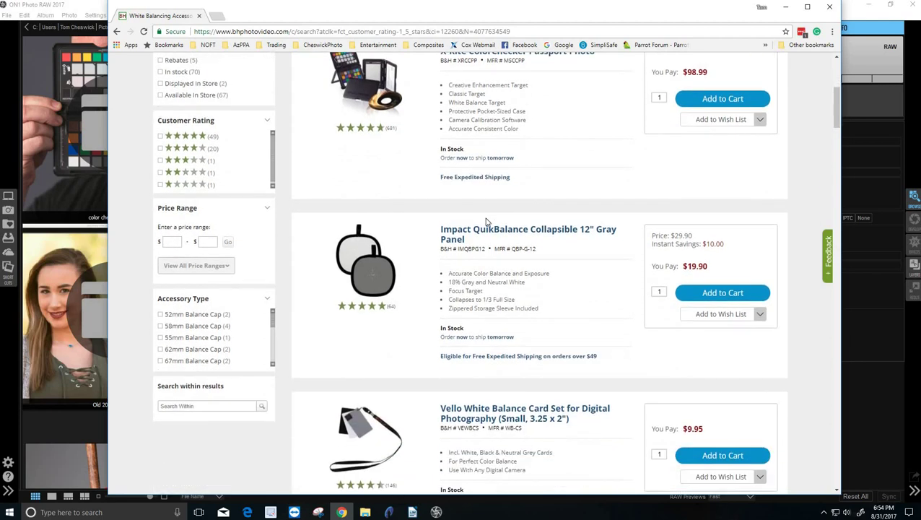
pyautogui.scroll(-15, 487, 222)
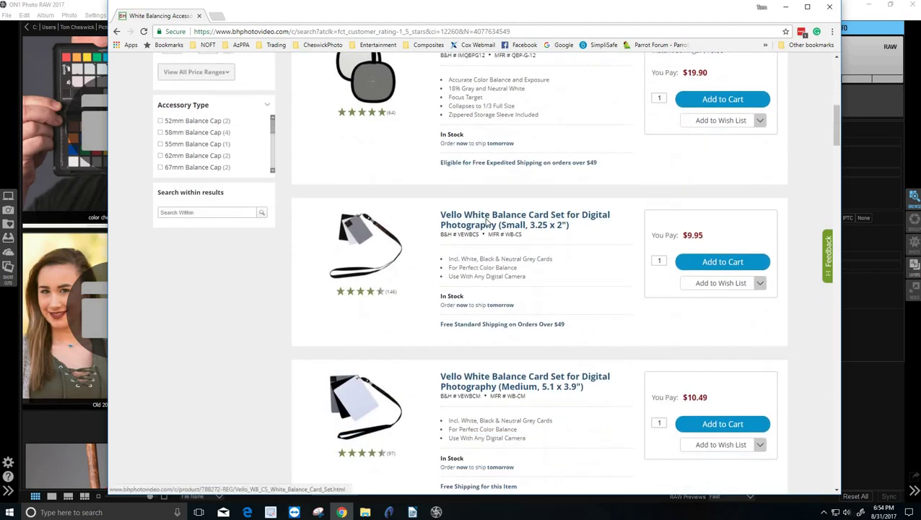
pyautogui.scroll(-10, 485, 220)
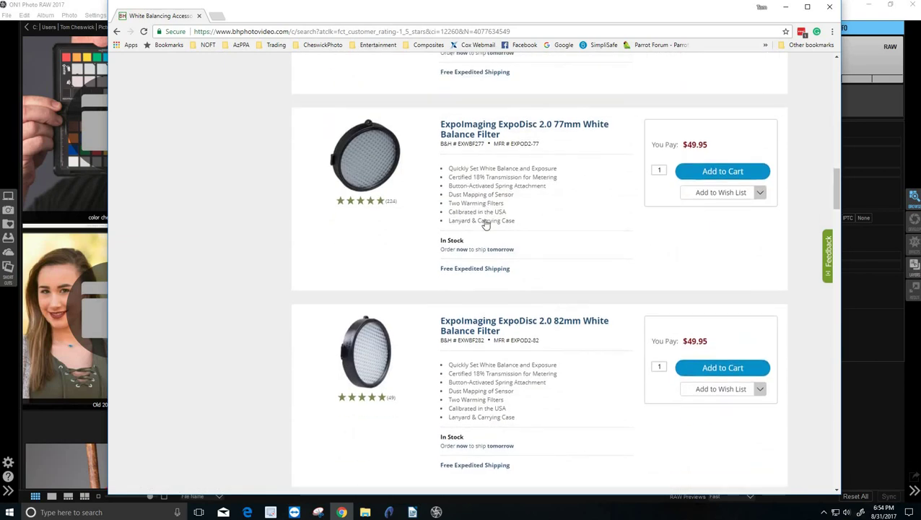
pyautogui.scroll(-16, 485, 223)
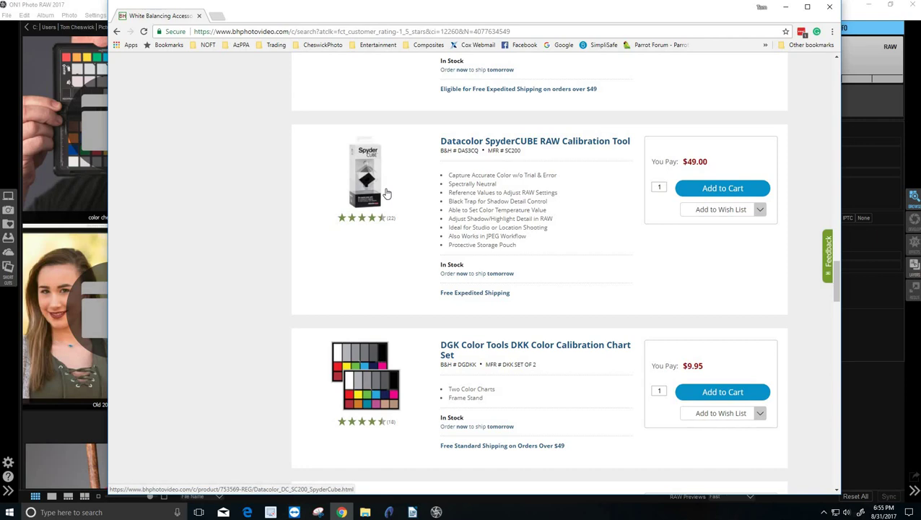
pyautogui.scroll(-1, 411, 200)
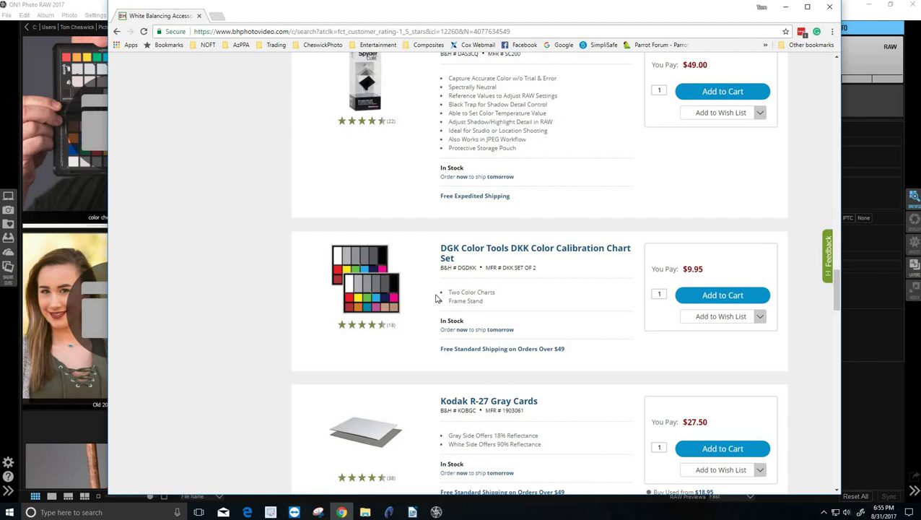
pyautogui.scroll(4, 391, 297)
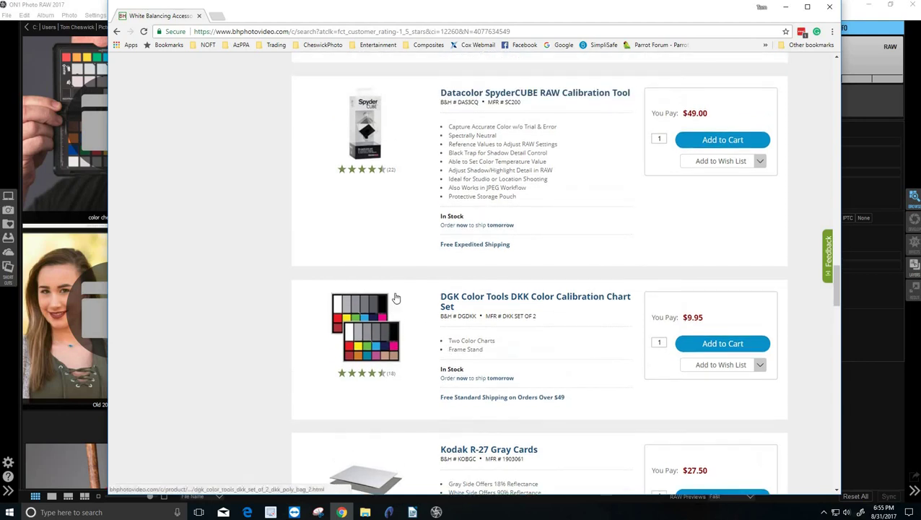
pyautogui.scroll(1, 405, 300)
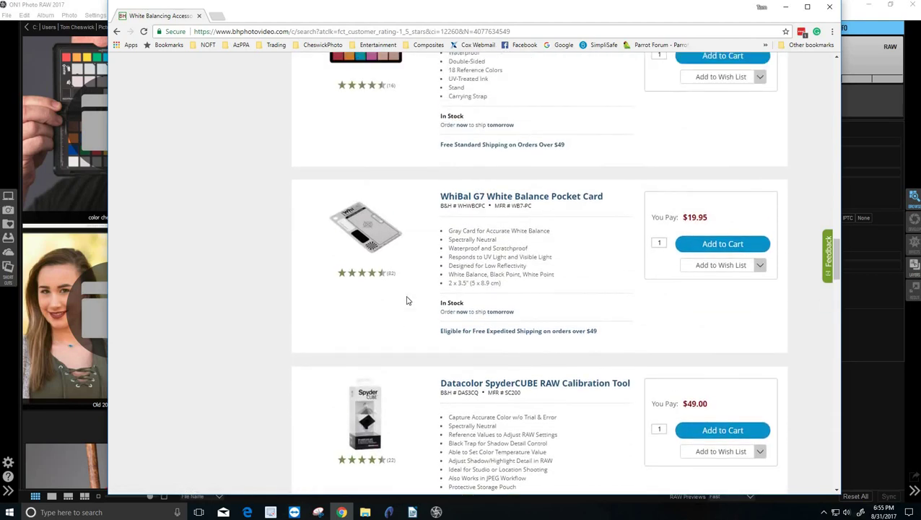
pyautogui.scroll(-4, 405, 300)
pyautogui.scroll(4, 406, 296)
pyautogui.scroll(6, 405, 293)
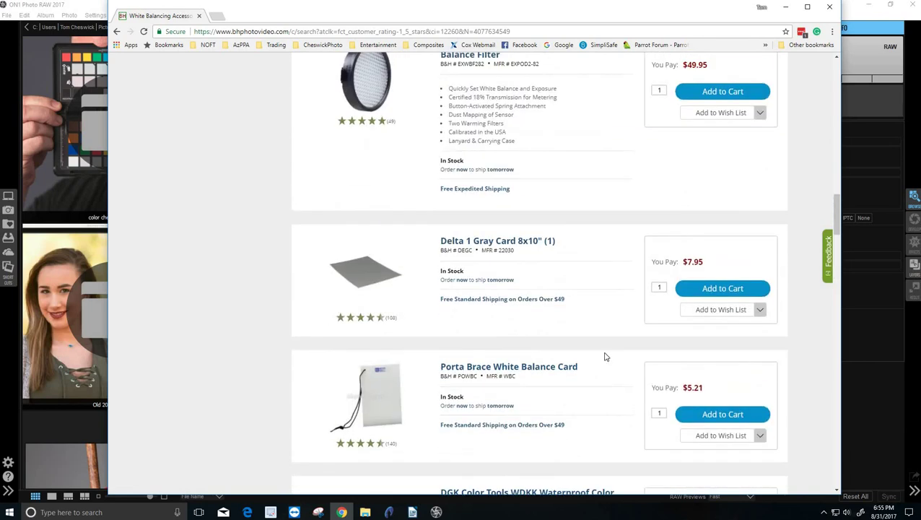
pyautogui.hotkey('alt', 'Tab')
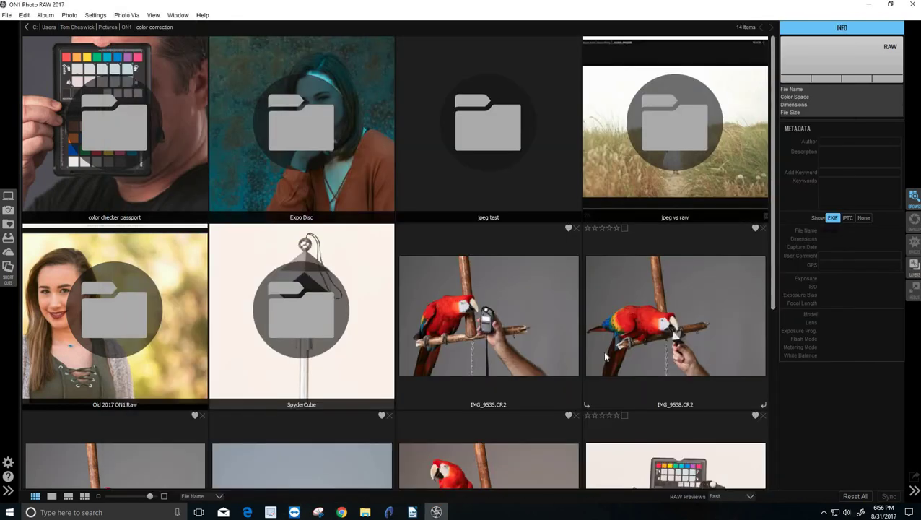
# Open IMG_9565.CR2 from the color checker passport folder in Develop
pyautogui.doubleClick(126, 139)
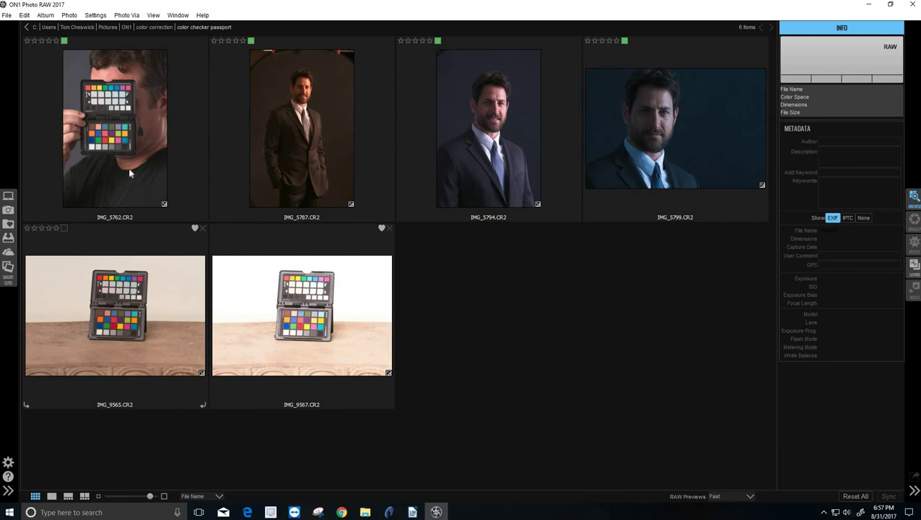
pyautogui.click(117, 322)
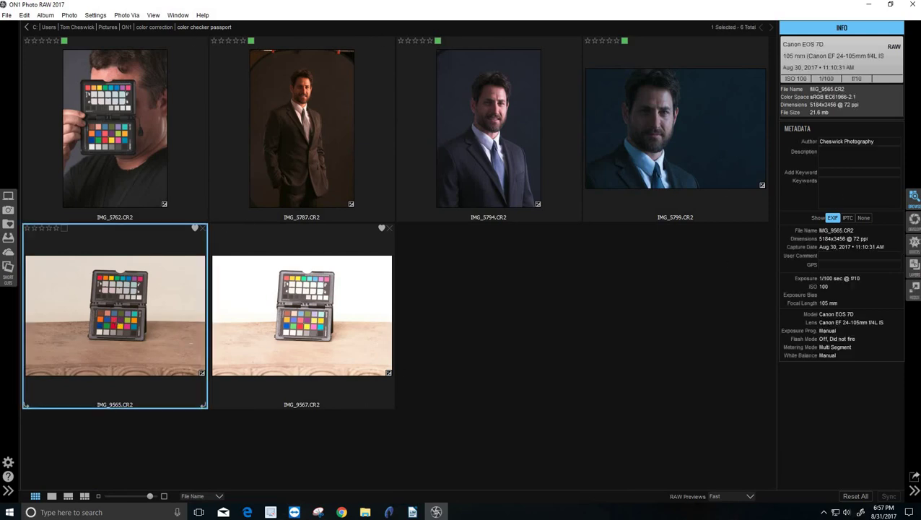
pyautogui.click(915, 220)
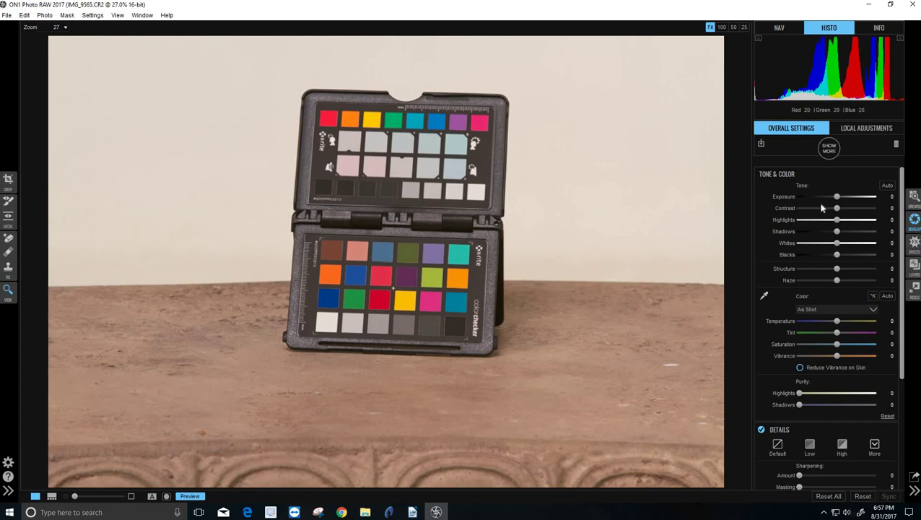
# Show the six-photo filmstrip, compare IMG_9567, and return to IMG_9565
pyautogui.click(51, 496)
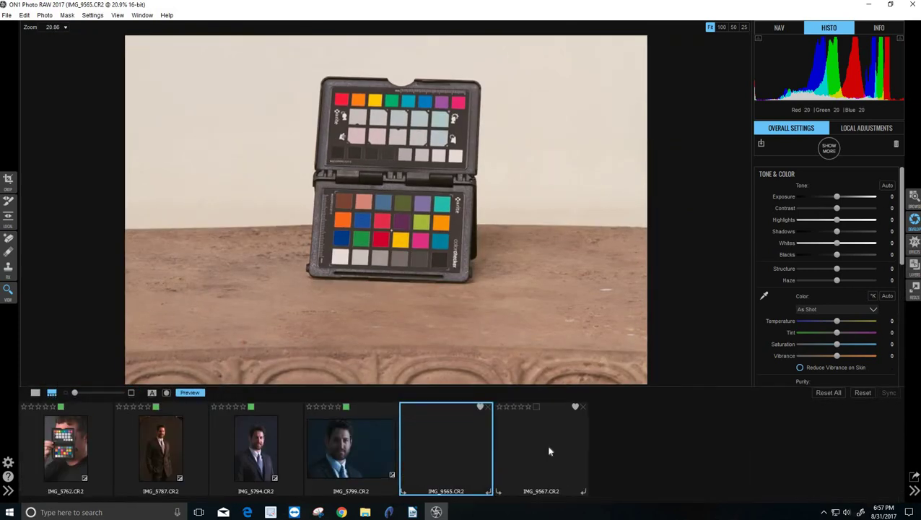
pyautogui.press('Right')
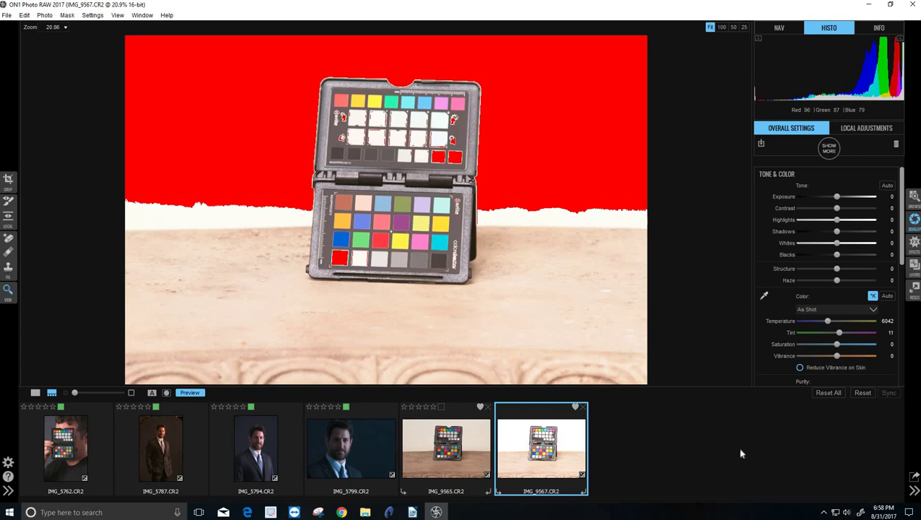
pyautogui.press('Left')
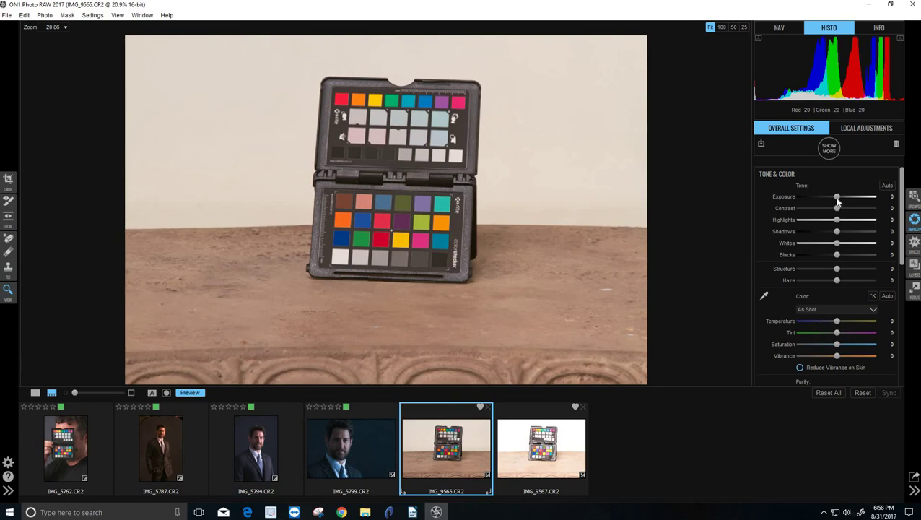
# Set IMG_9565's exposure to 0.85, then switch to the handheld color checker shot IMG_5762
pyautogui.moveTo(841, 199); pyautogui.dragTo(842, 202)
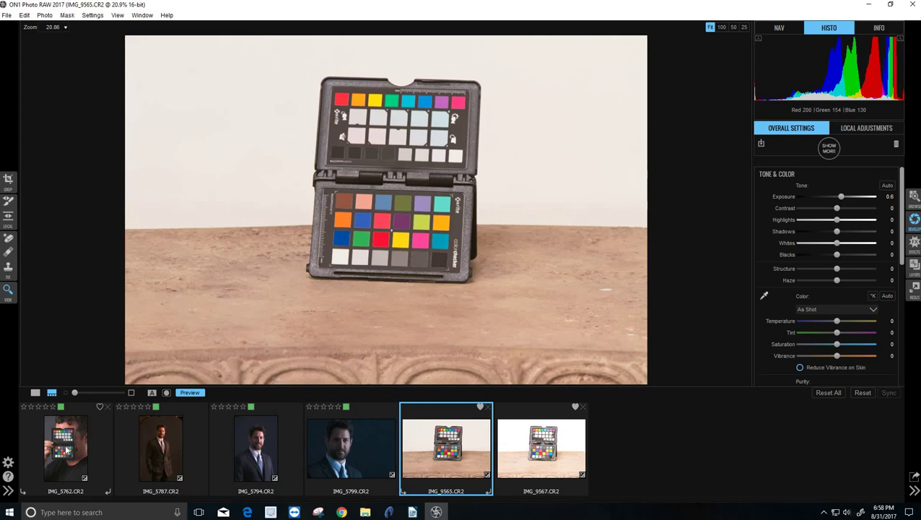
pyautogui.click(66, 450)
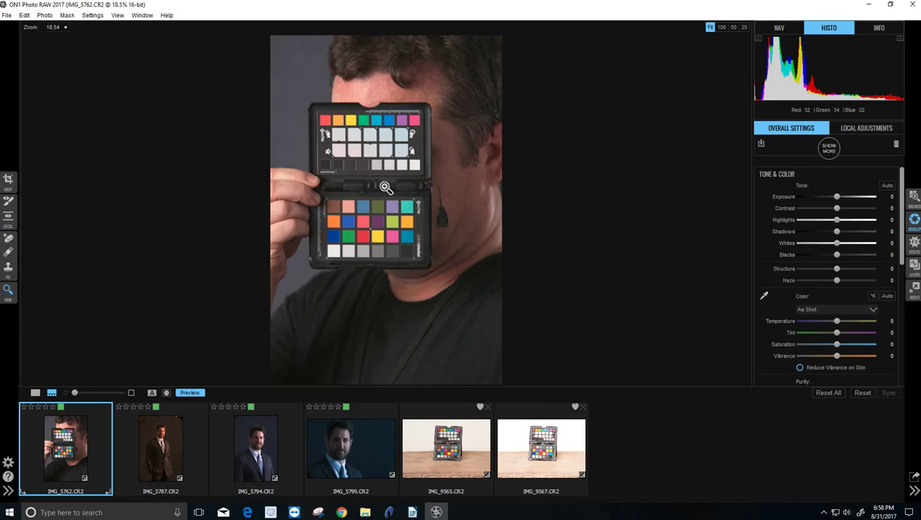
# Set a custom white balance from the photo, select the other portraits, and lift Shadows to 32
pyautogui.click(764, 296)
pyautogui.click(339, 133)
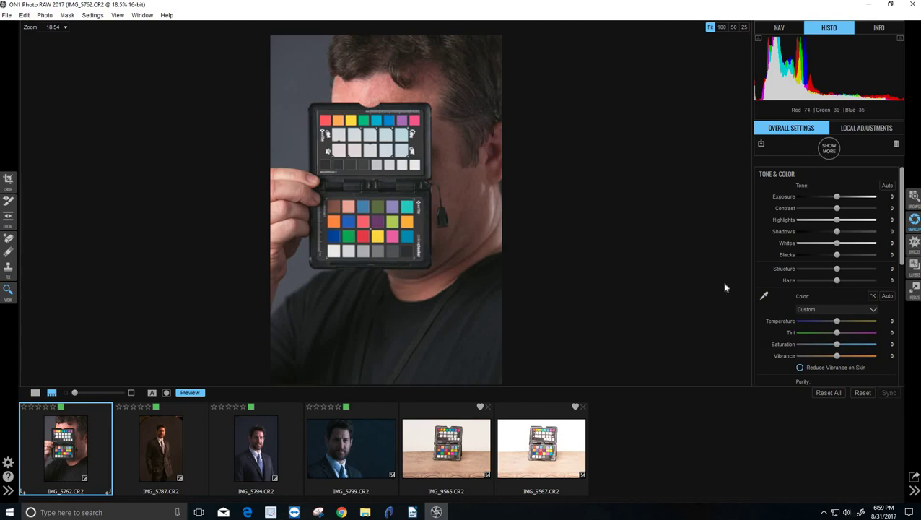
pyautogui.click(766, 298)
pyautogui.keyDown('shift'); pyautogui.click(349, 453); pyautogui.keyUp('shift')
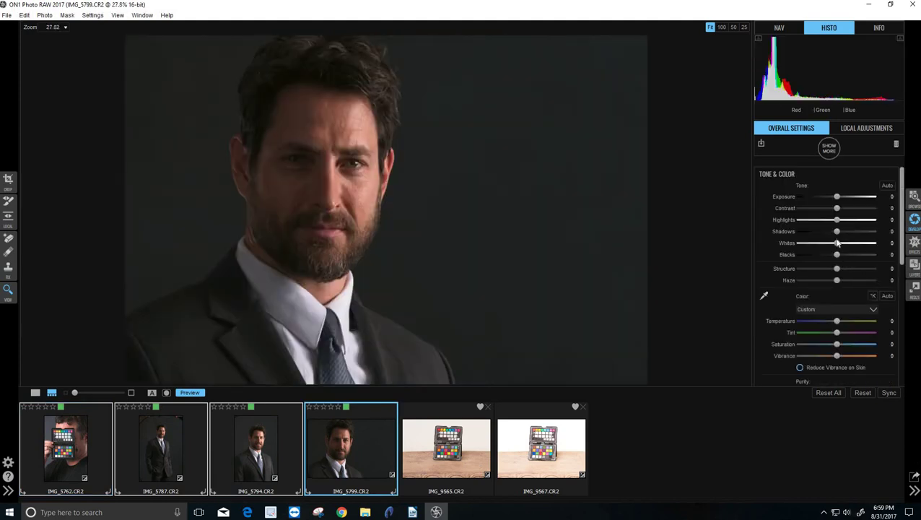
pyautogui.moveTo(844, 235); pyautogui.dragTo(860, 242)
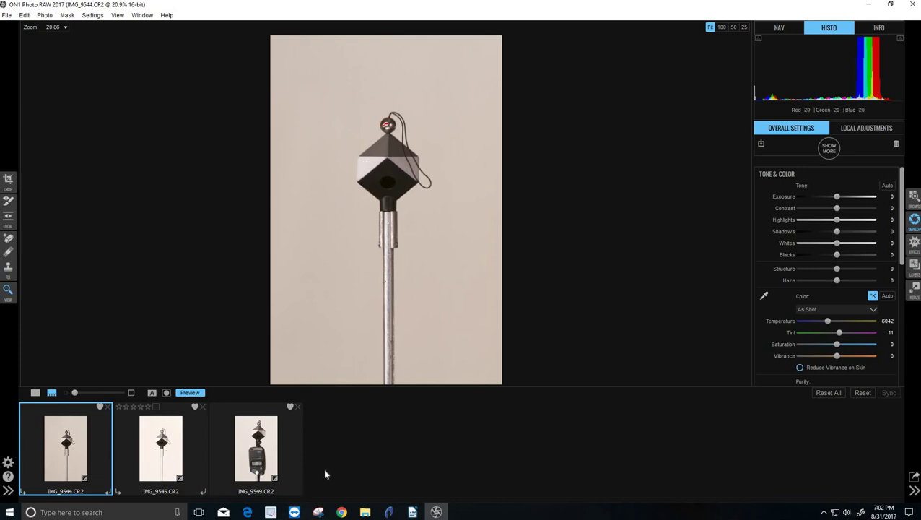
# On IMG_9545 drop Exposure to -0.35 to stop clipping, then advance to IMG_9549
pyautogui.press('Right')
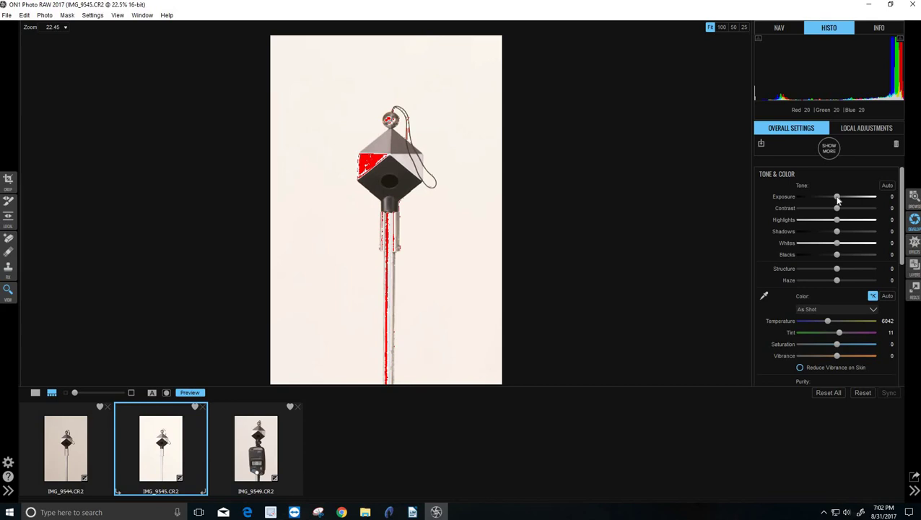
pyautogui.moveTo(837, 198); pyautogui.dragTo(834, 202)
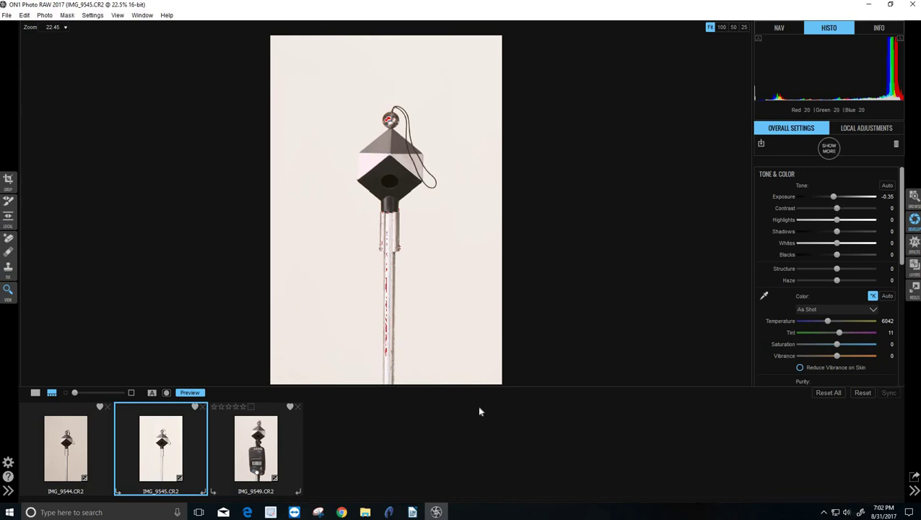
pyautogui.press('Right')
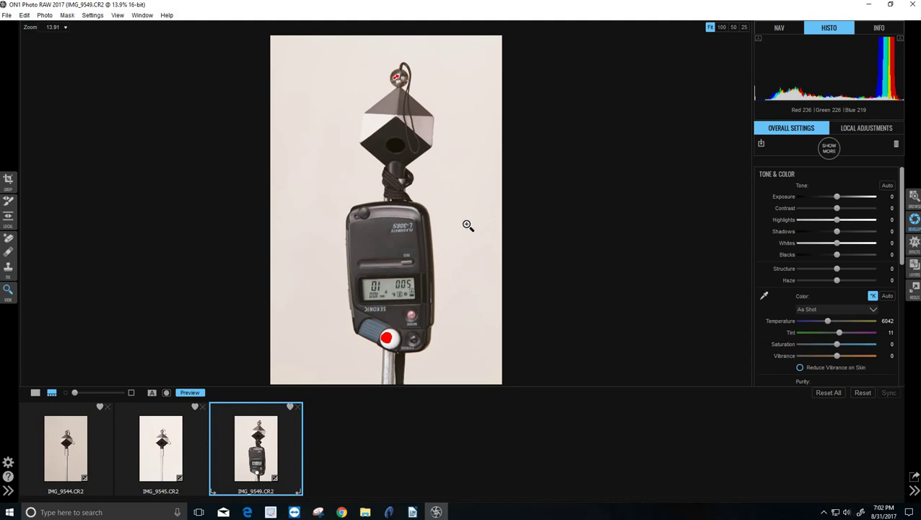
# Sample white balance from the SpyderCube's grey face, select all three shots to sync, then go to Browse
pyautogui.click(764, 296)
pyautogui.click(391, 100)
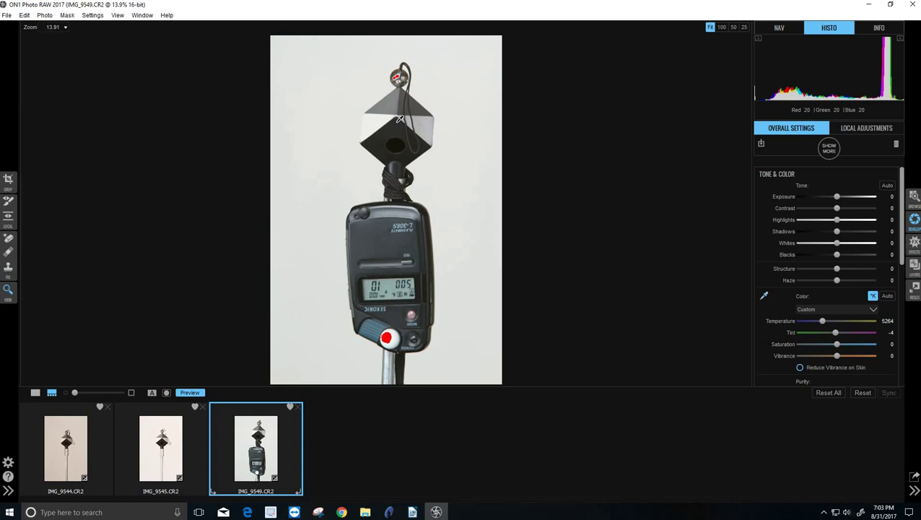
pyautogui.click(420, 104)
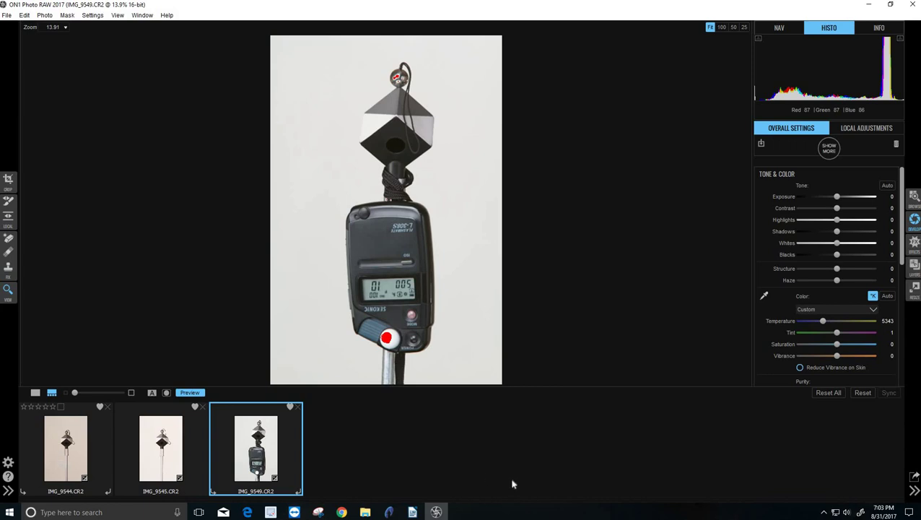
pyautogui.hotkey('ctrl', 'a')
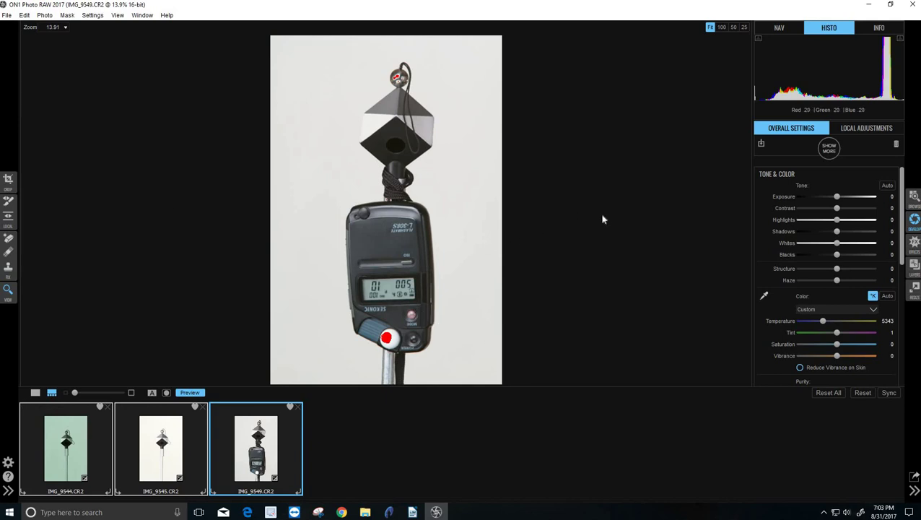
pyautogui.hotkey('ctrl', '1')
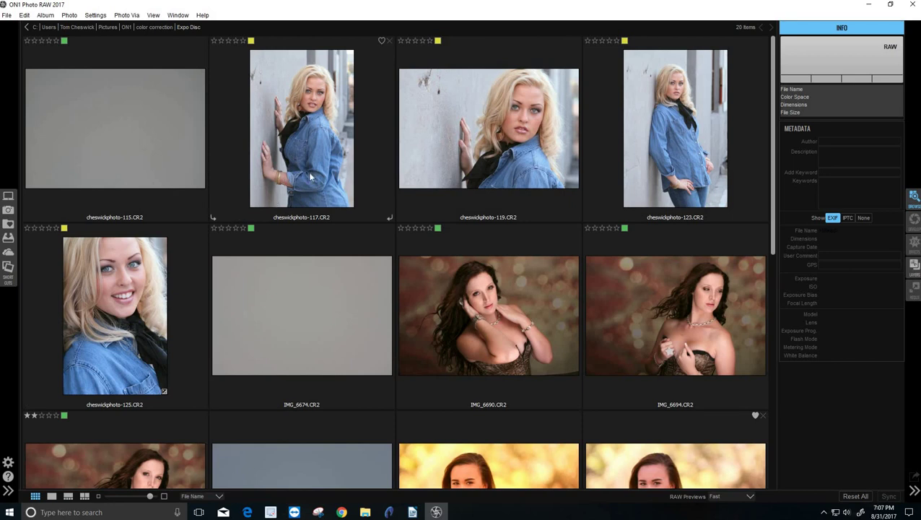
# Scroll the Expo Disc grid down to the row with grey frame IMG_8795 and its portraits
pyautogui.scroll(-1, 359, 249)
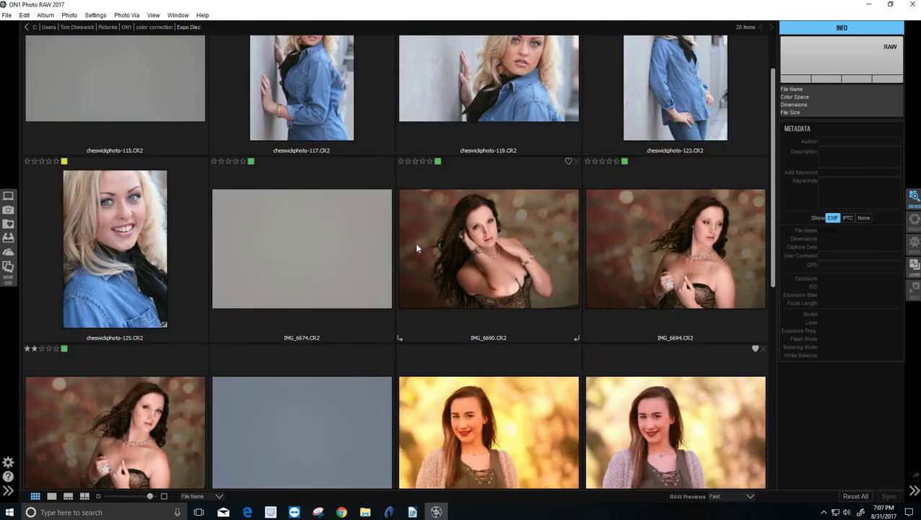
pyautogui.scroll(1, 417, 248)
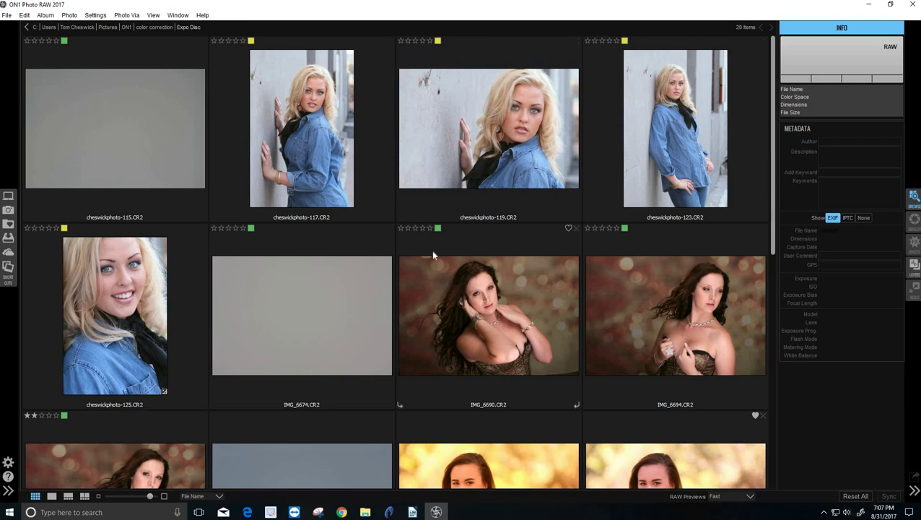
pyautogui.scroll(-1, 431, 250)
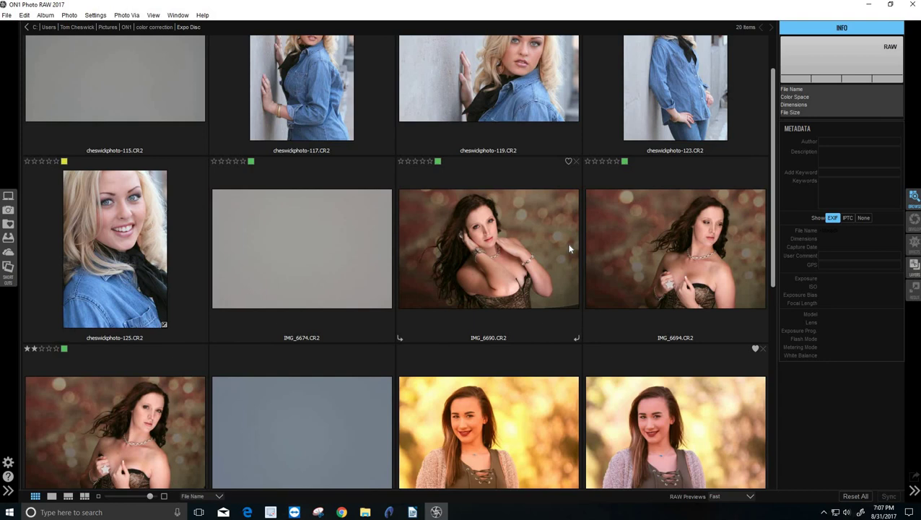
pyautogui.moveTo(772, 233); pyautogui.dragTo(810, 350)
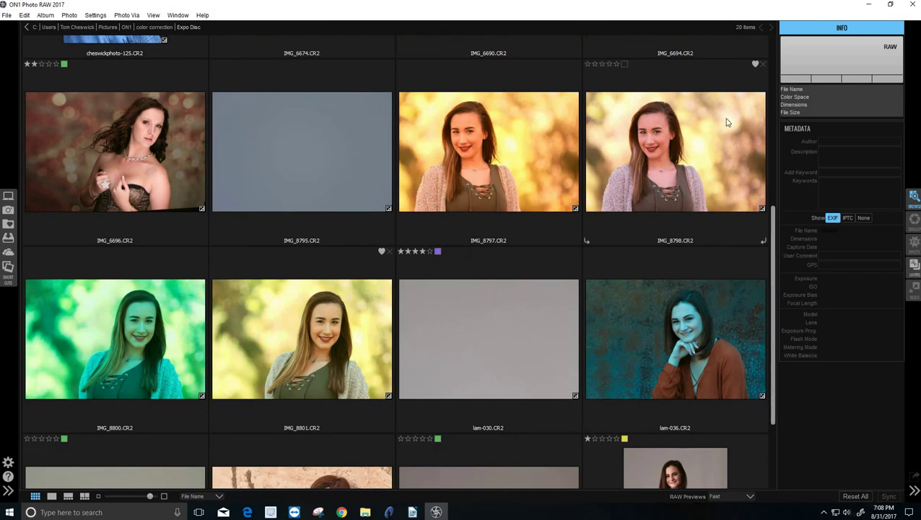
# Open IMG_8795, select it through IMG_8801, and take white balance from the grey ExpoDisc frame
pyautogui.doubleClick(332, 155)
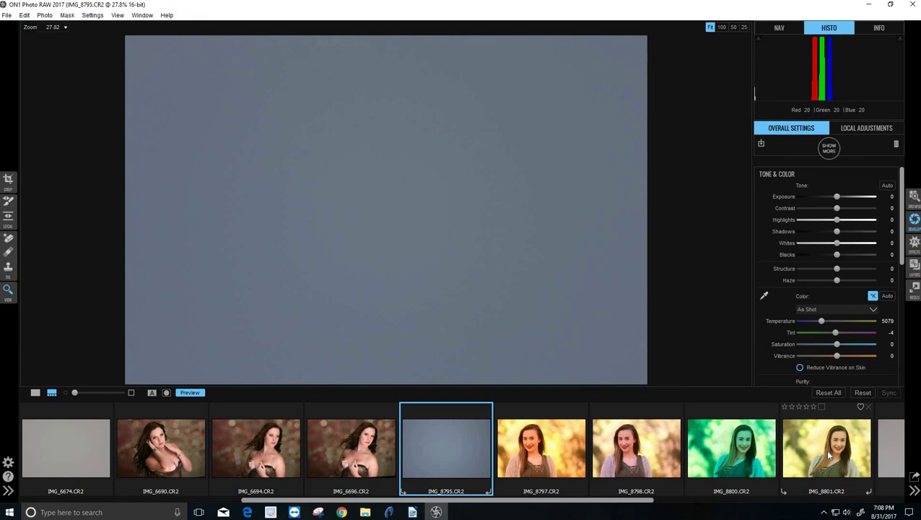
pyautogui.keyDown('shift'); pyautogui.click(827, 454); pyautogui.keyUp('shift')
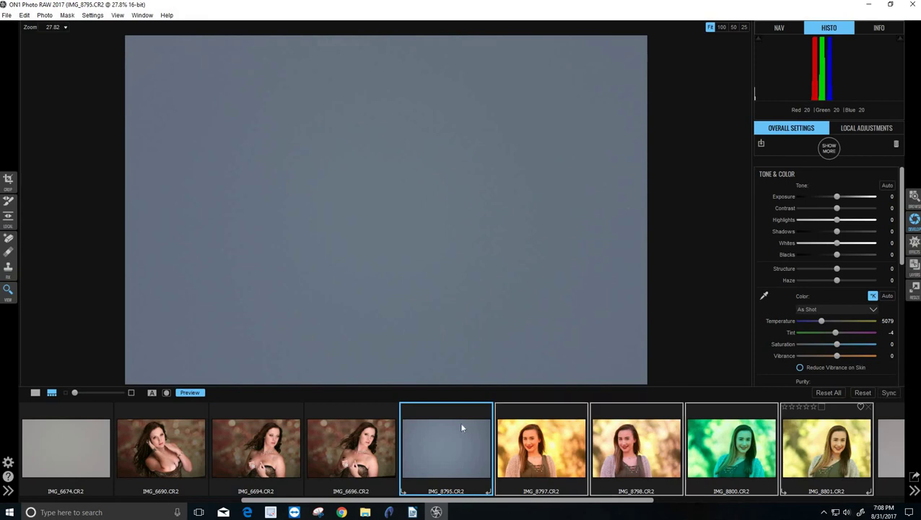
pyautogui.click(764, 296)
pyautogui.click(397, 210)
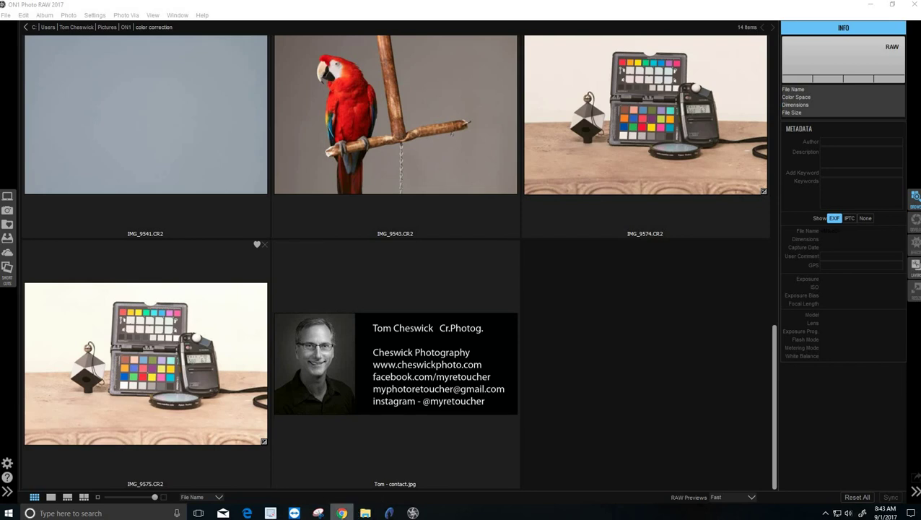
# Bring Chrome forward and show the Cheswick Photography workshops page
pyautogui.click(342, 512)
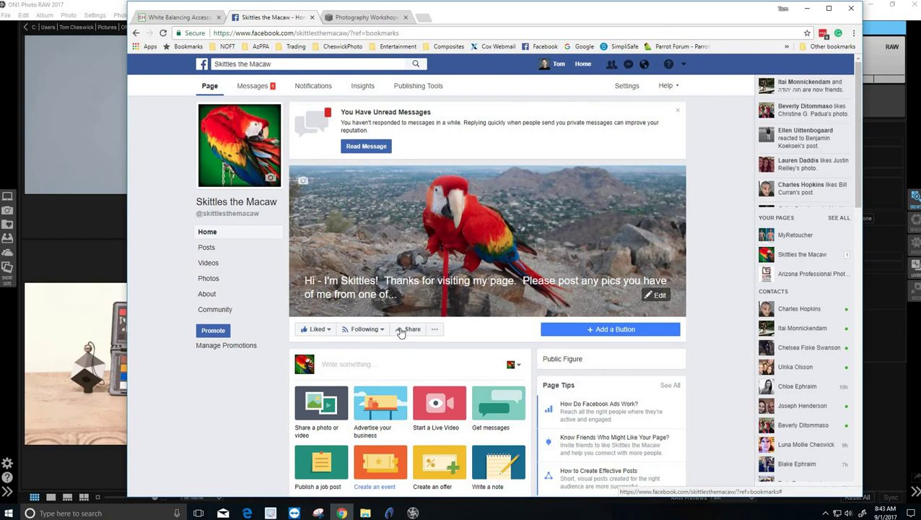
pyautogui.click(350, 24)
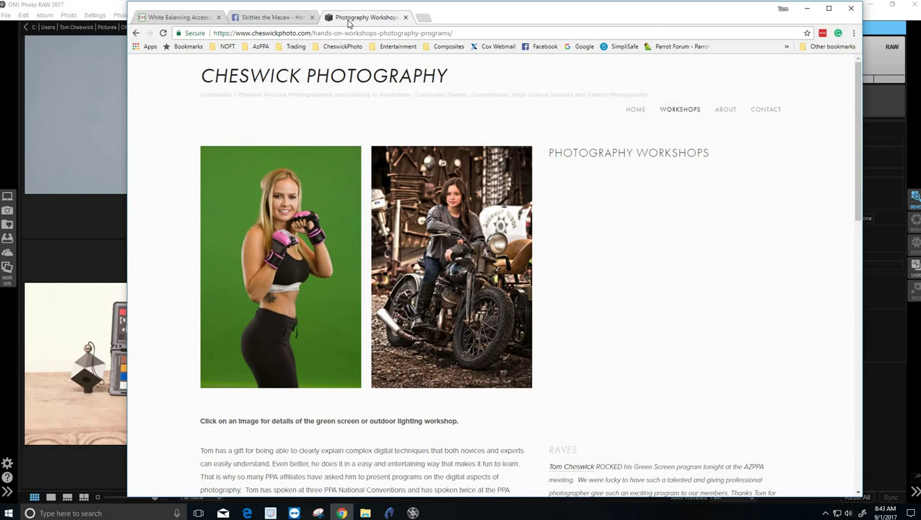
pyautogui.click(349, 23)
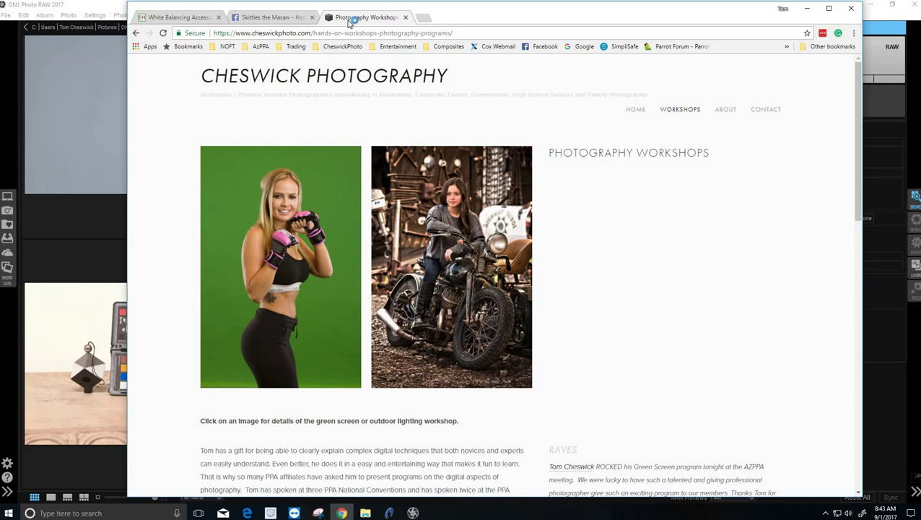